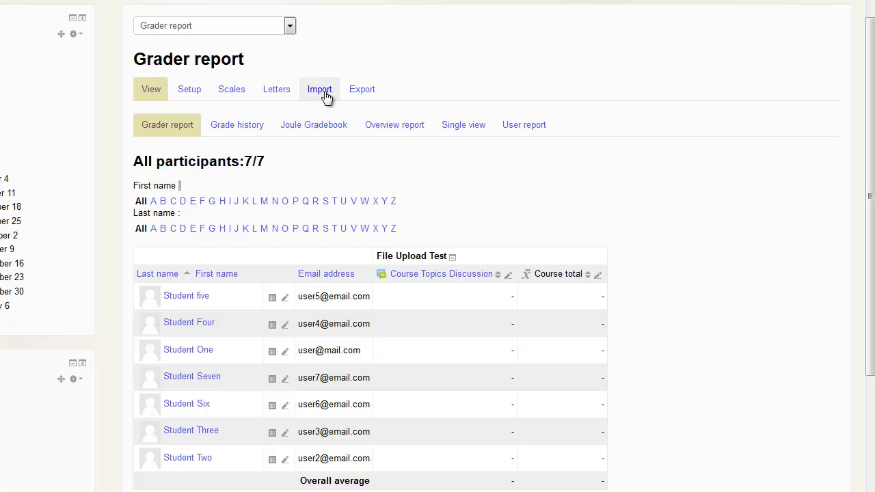
Export the Course Topics Discussion and Course total grades as an Excel spreadsheet and open the file in Microsoft Excel
left_click(362, 91)
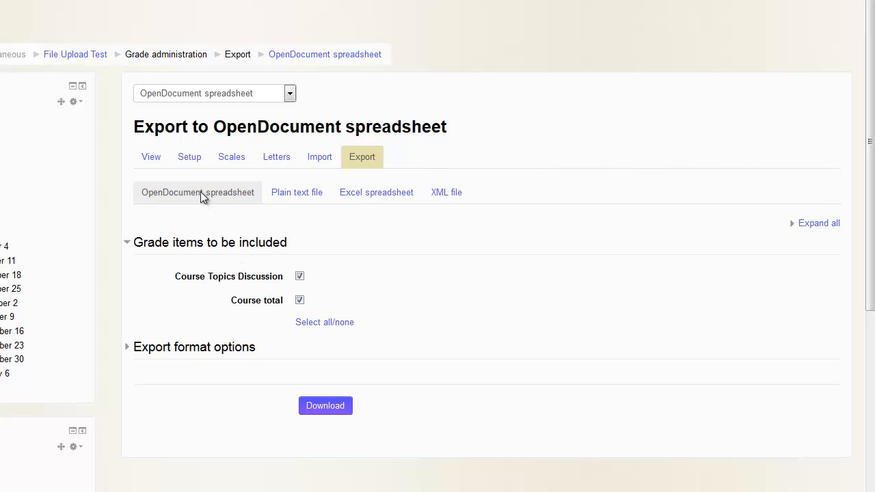
left_click(386, 197)
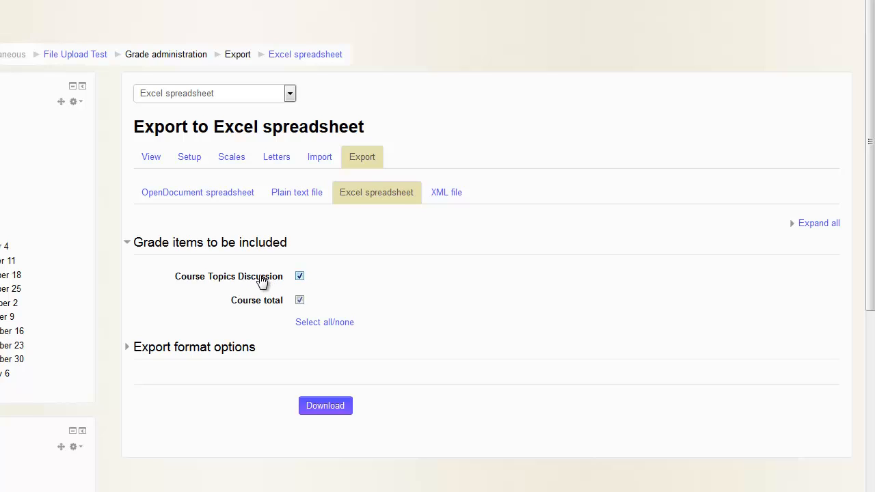
left_click(328, 408)
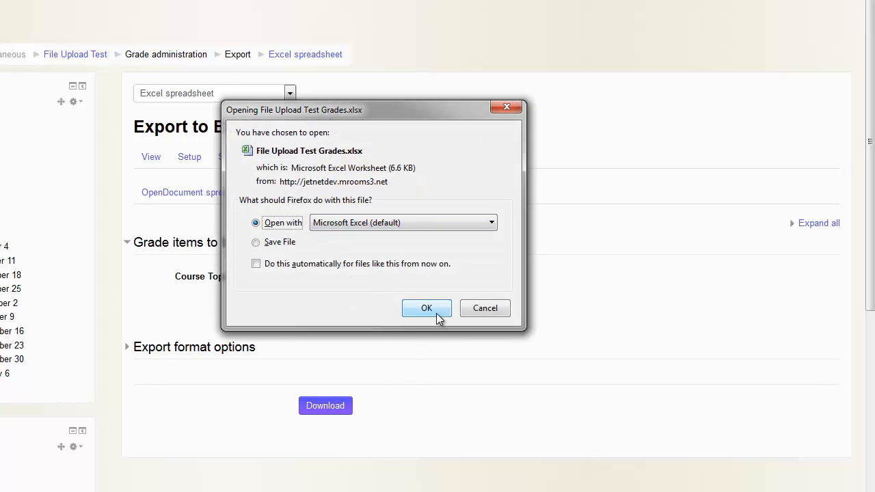
left_click(437, 312)
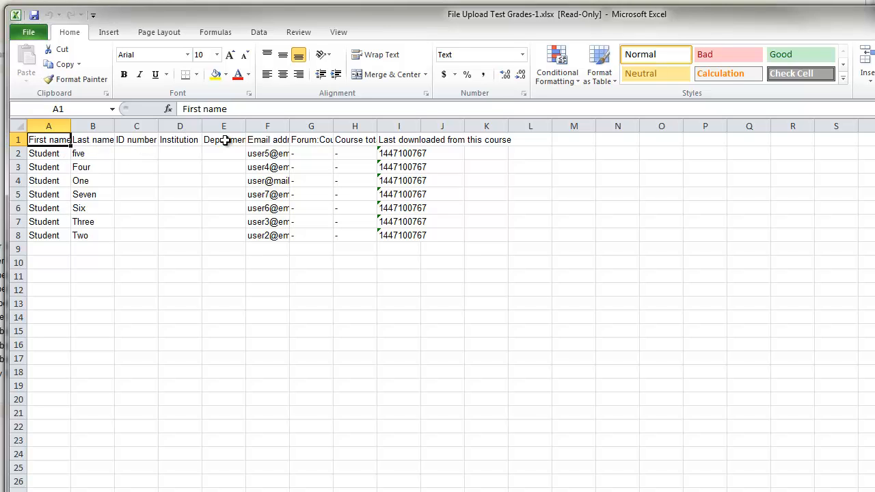
Delete the ID number, Institution and Department columns from the exported grade sheet
left_click_drag(136, 126, 224, 126)
right_click(142, 134)
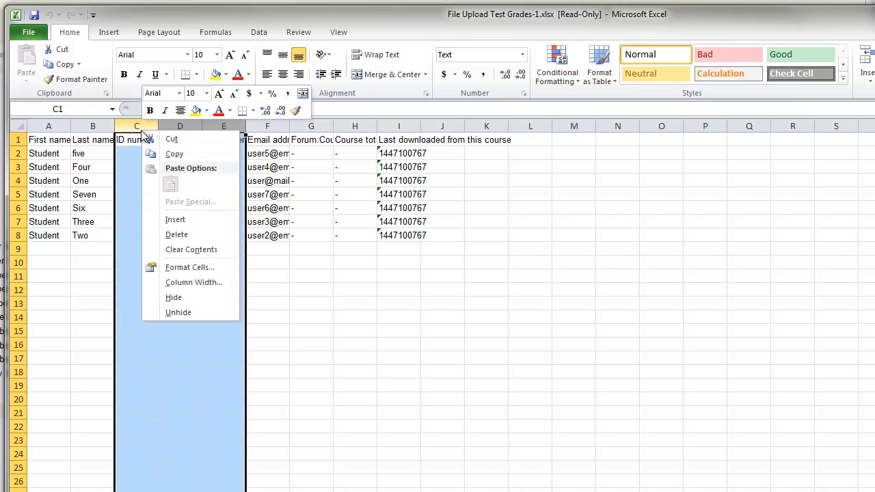
left_click(176, 234)
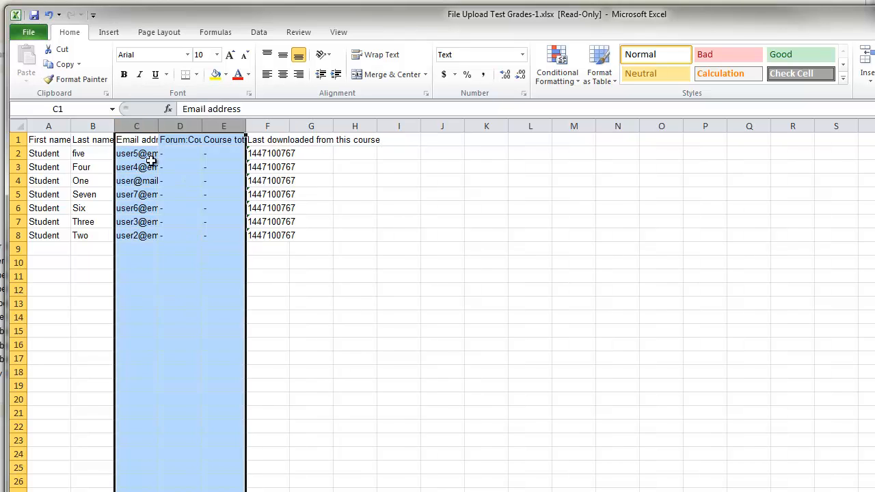
left_click(361, 193)
Widen the forum discussion column and delete the Course total and Last downloaded from this course columns
left_click_drag(202, 126, 257, 126)
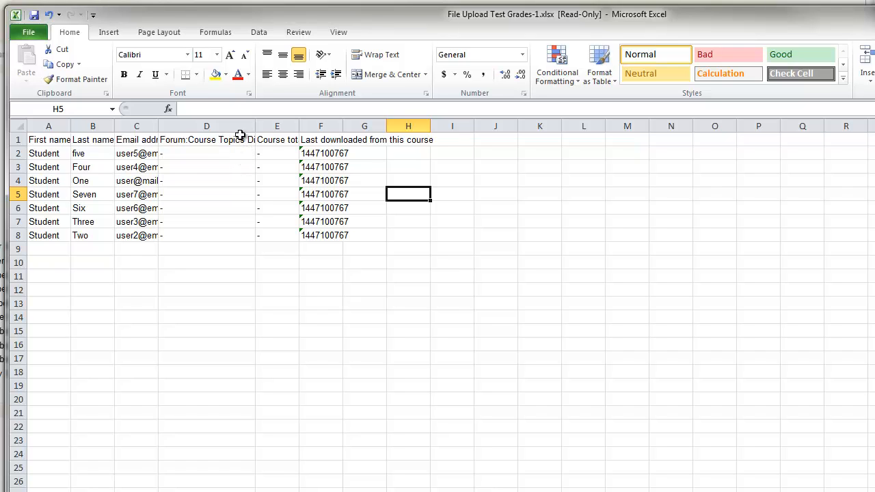
left_click(279, 140)
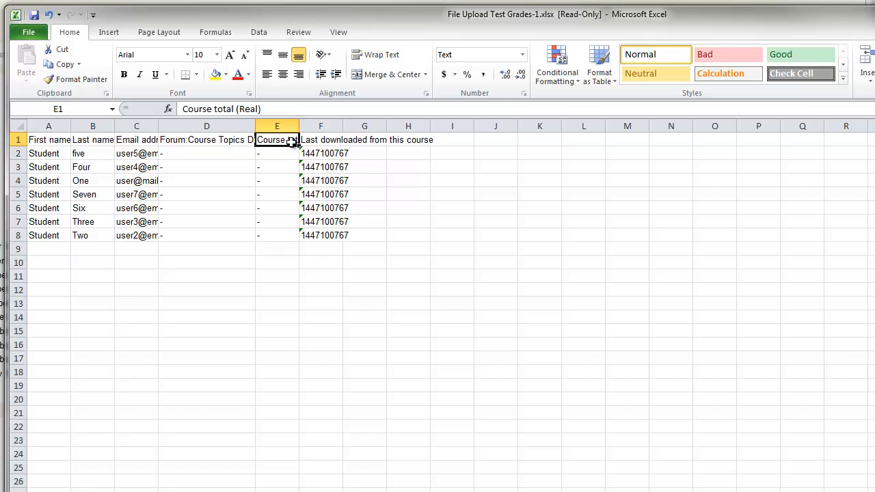
left_click(332, 141)
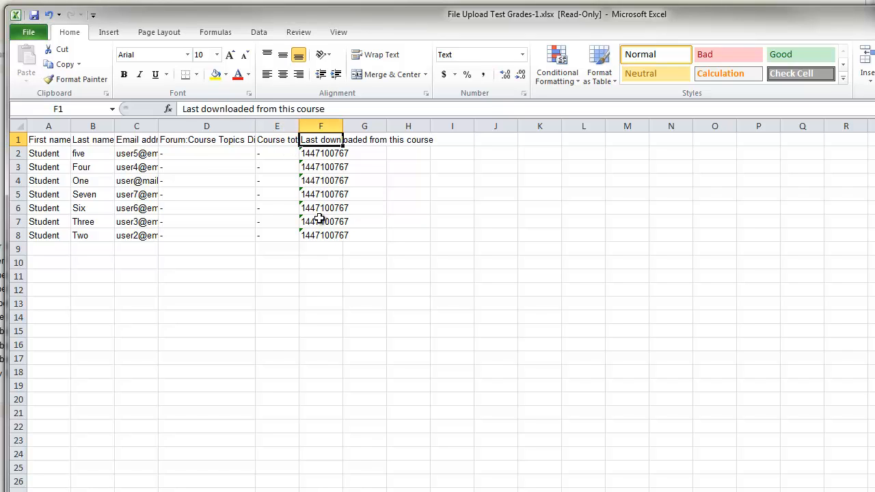
left_click(278, 126)
left_click_drag(278, 126, 320, 127)
right_click(320, 127)
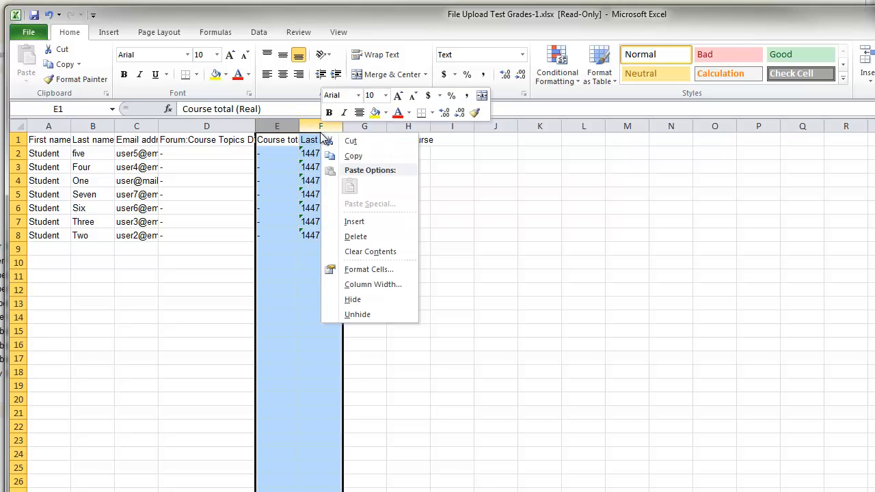
left_click(348, 235)
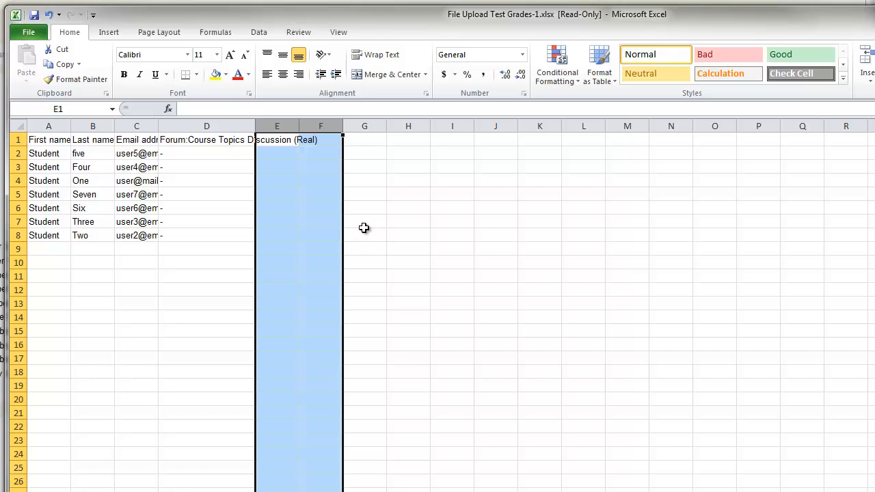
Add the column heading Quiz1 in cell G1
left_click(330, 141)
left_click(364, 144)
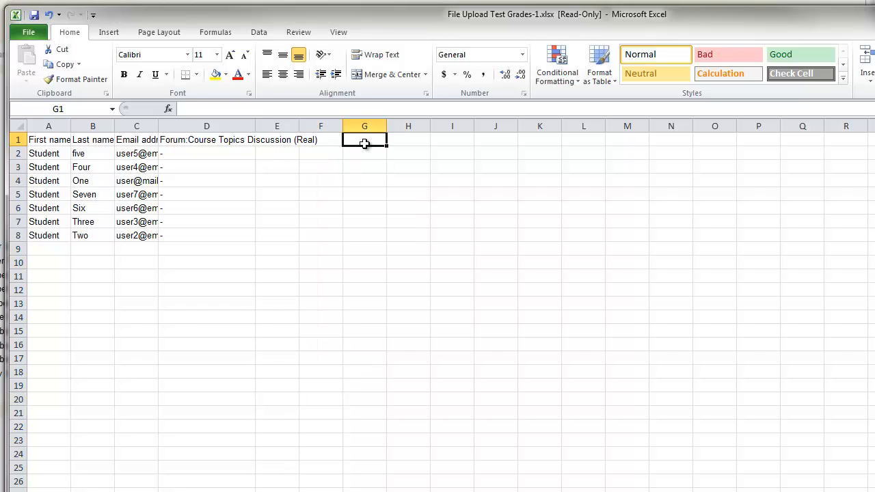
type("Qui")
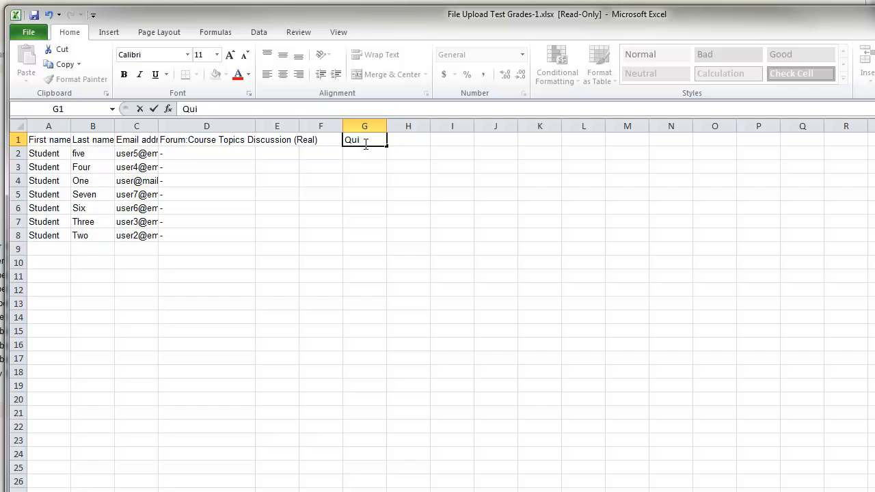
type("z")
key("Return")
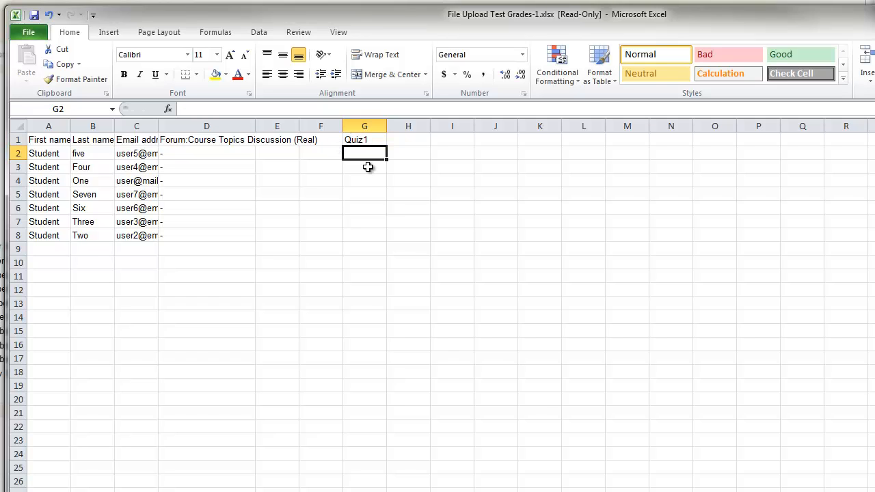
Enter the Quiz1 grades 78 and 90 for the first two students in cells G2 and G3
type("78")
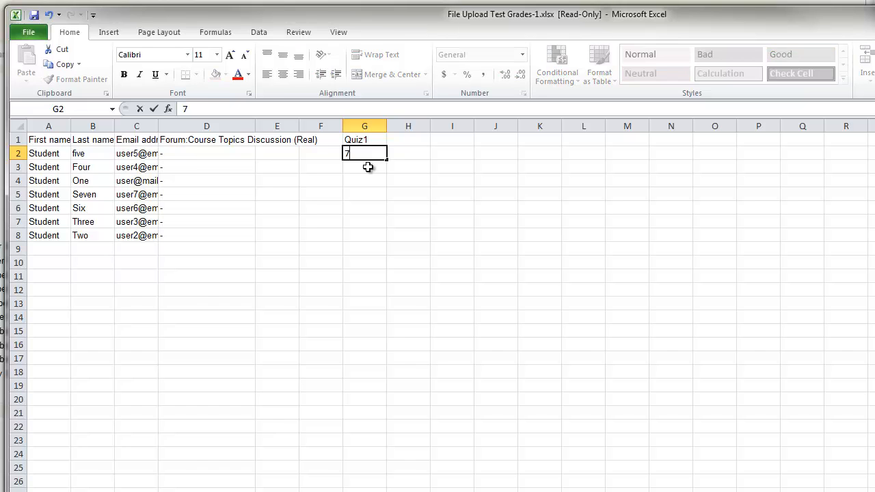
key("Return")
type("90")
key("Return")
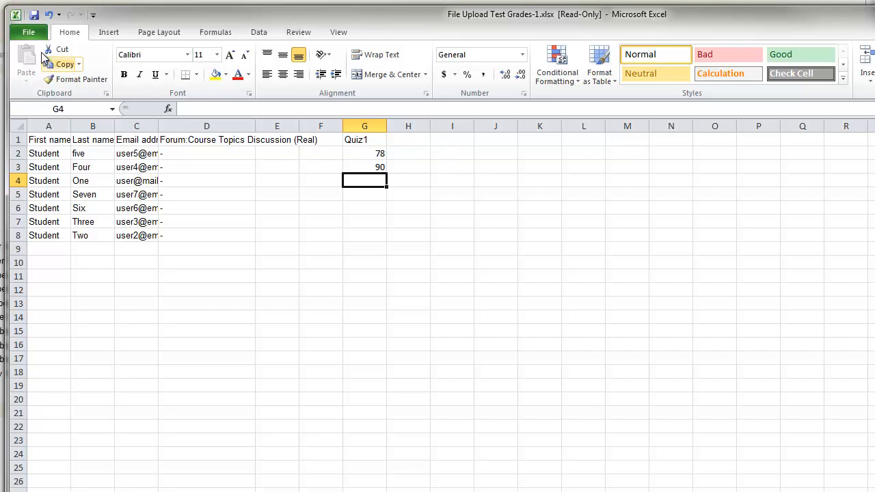
Start saving a copy of the workbook with CSV (Comma delimited) as the file type
left_click(29, 33)
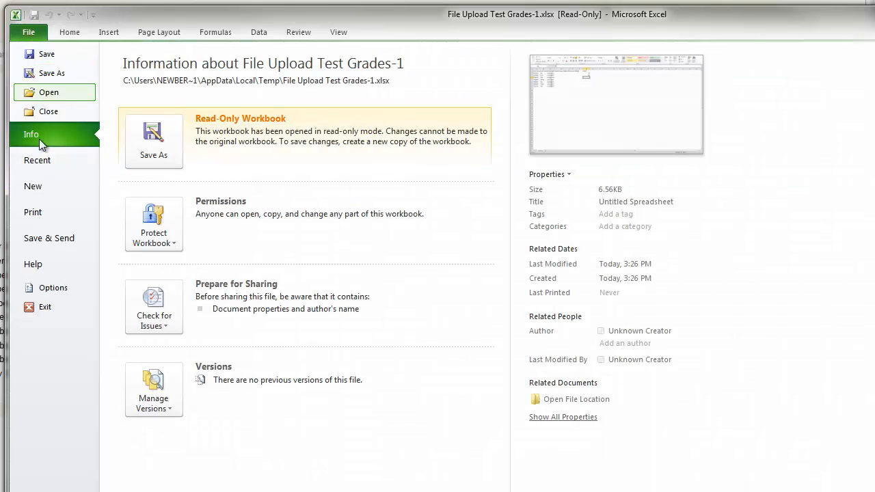
key("Escape")
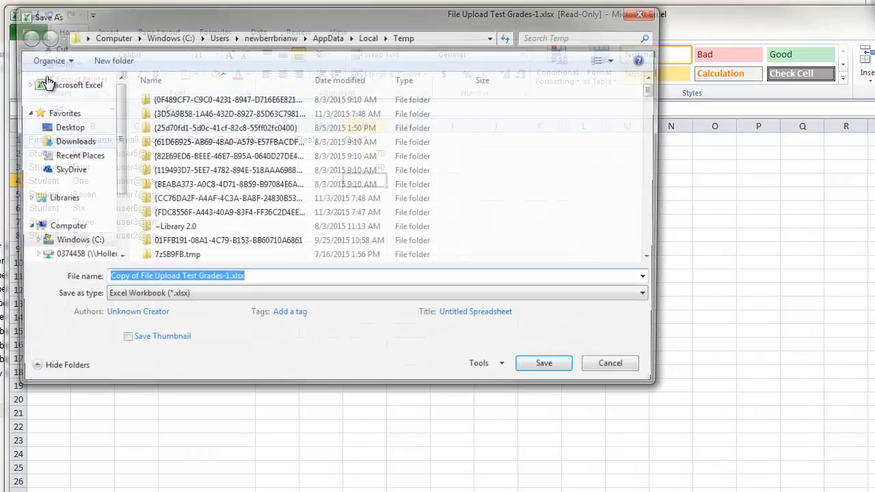
left_click_drag(218, 14, 229, 60)
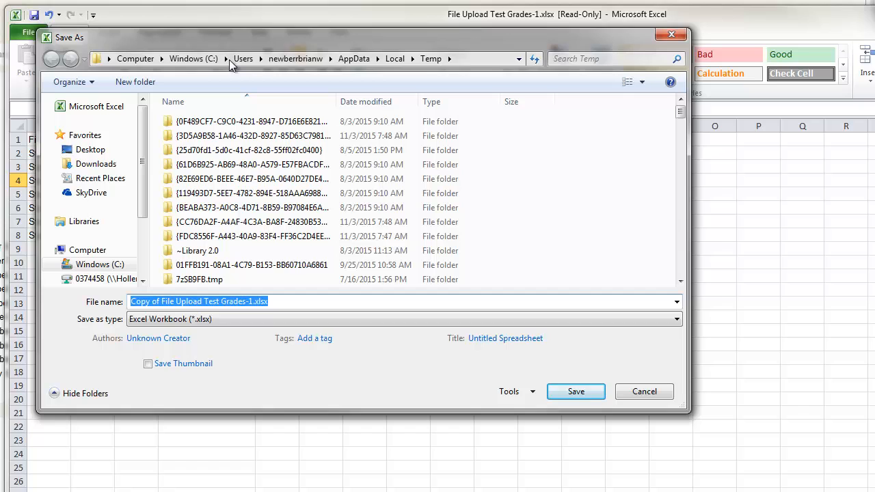
left_click(203, 320)
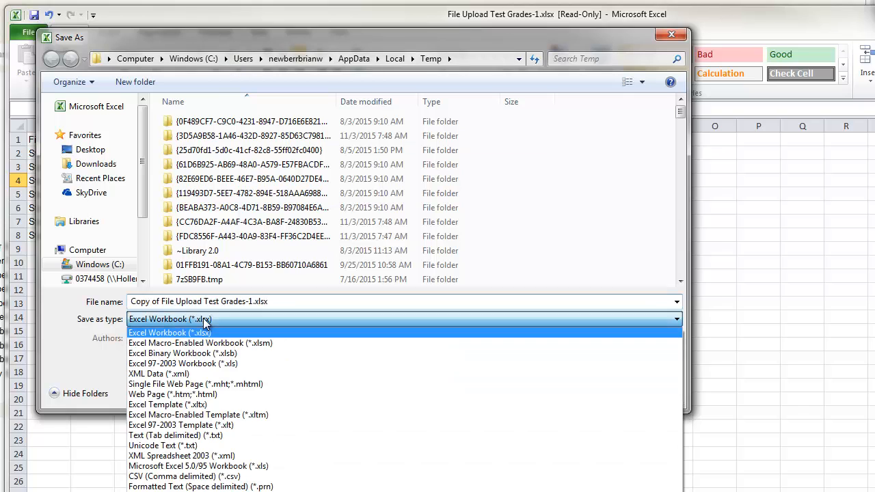
left_click(182, 477)
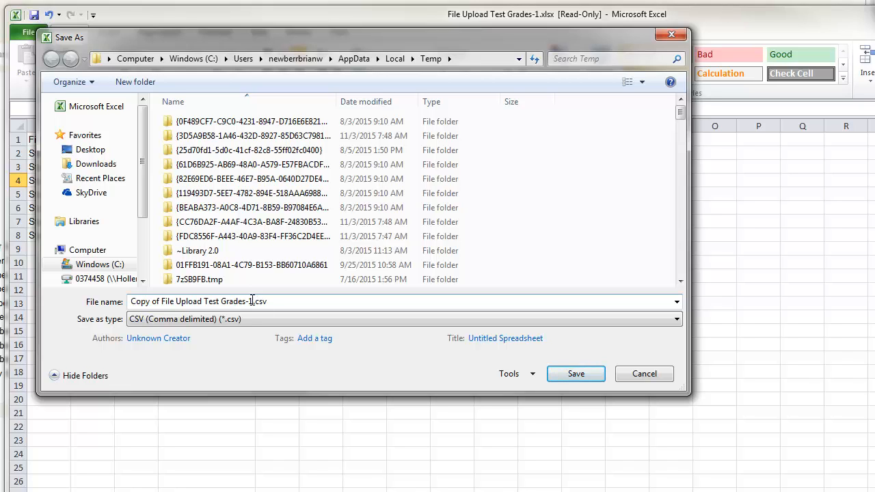
Name the file HUM330.csv, save it and keep the workbook in CSV format
left_click_drag(253, 301, 100, 305)
left_click(182, 300)
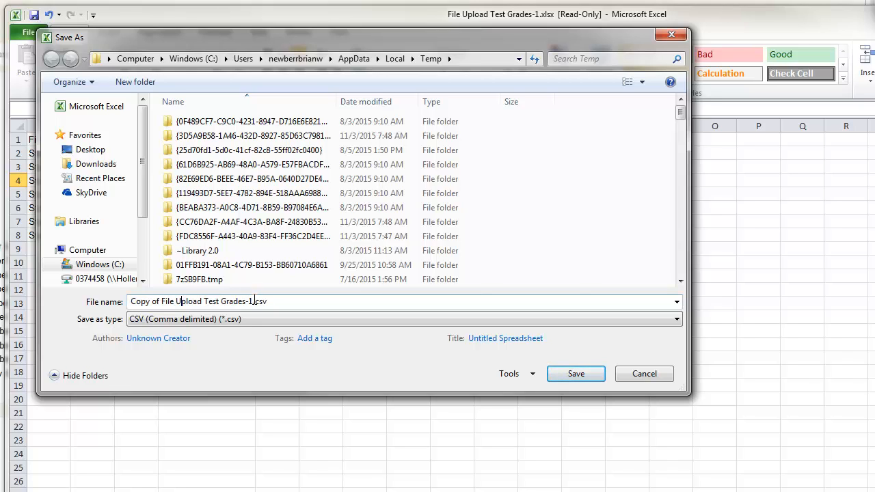
left_click_drag(255, 301, 70, 303)
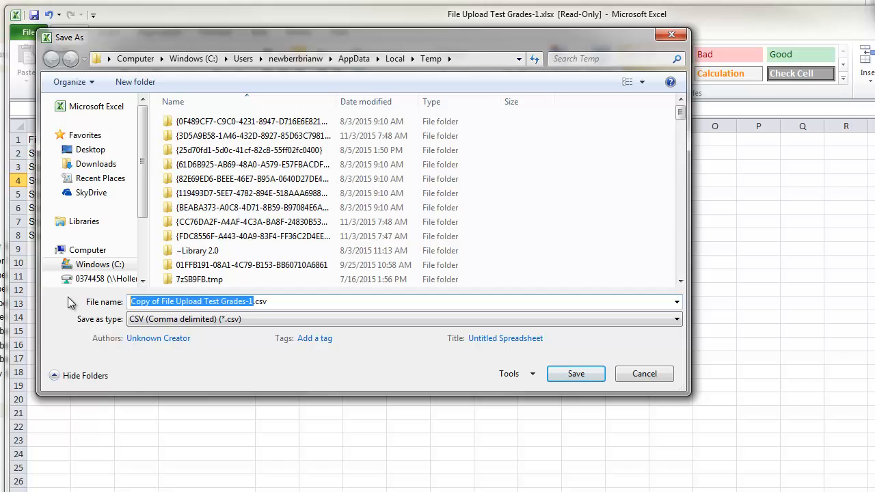
type("HUM")
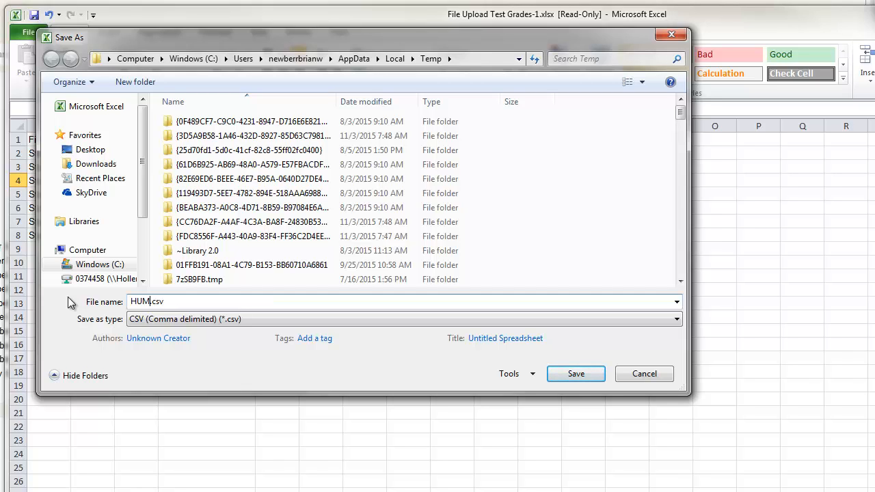
type("330")
left_click(584, 375)
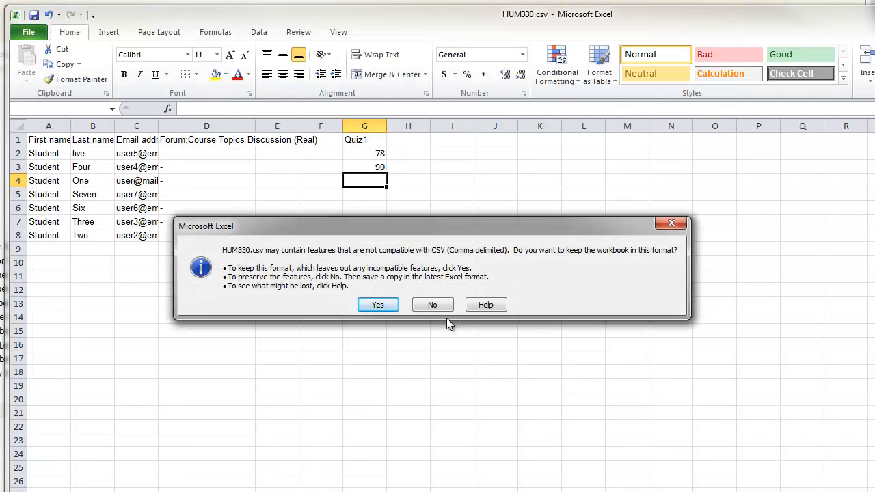
left_click(378, 305)
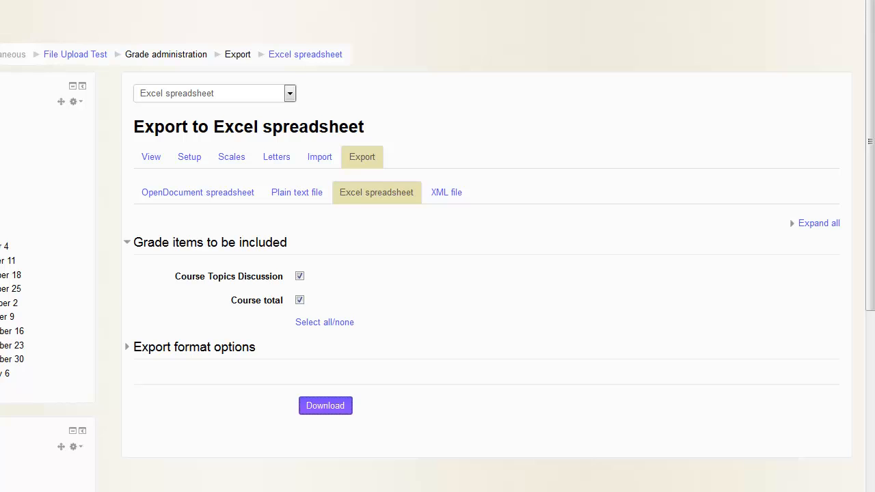
Switch to the completed grade spreadsheet in Excel and examine its forum discussion and Total columns
left_click(325, 406)
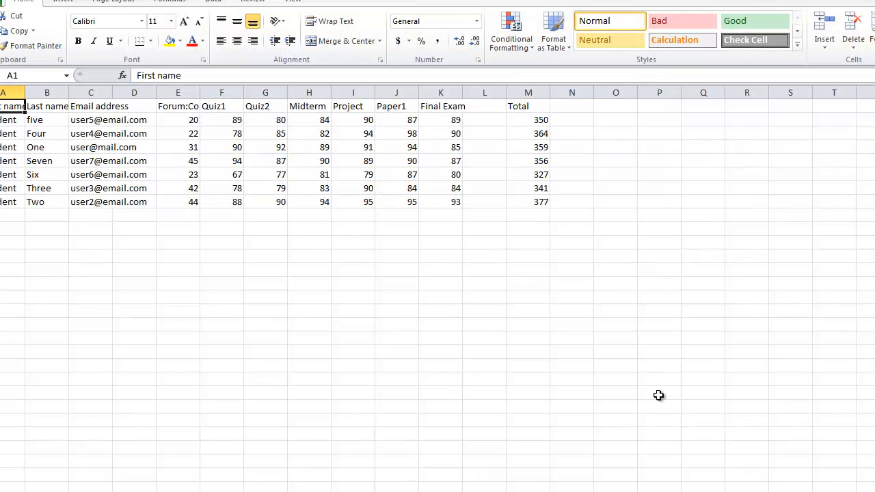
left_click(185, 107)
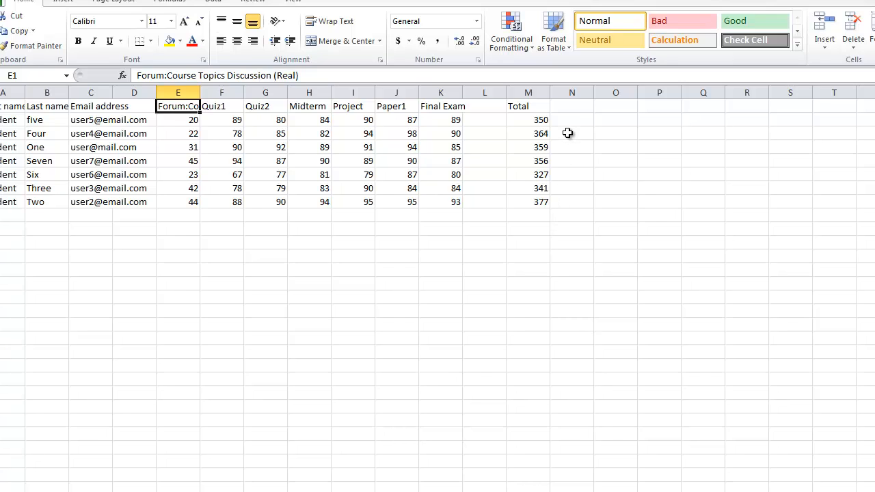
left_click(529, 93)
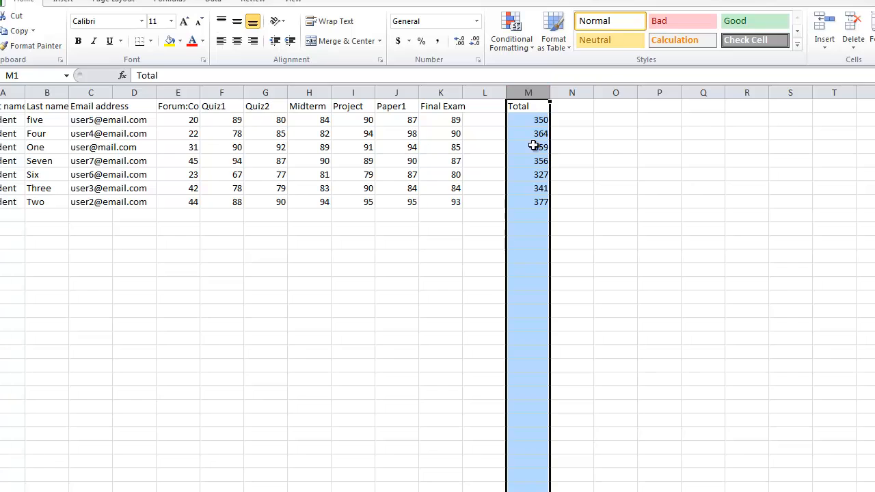
left_click(528, 93)
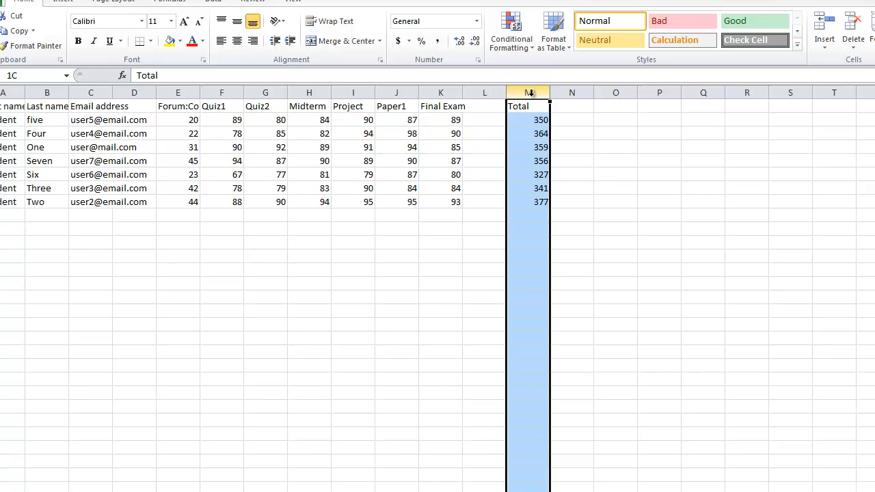
left_click(599, 176)
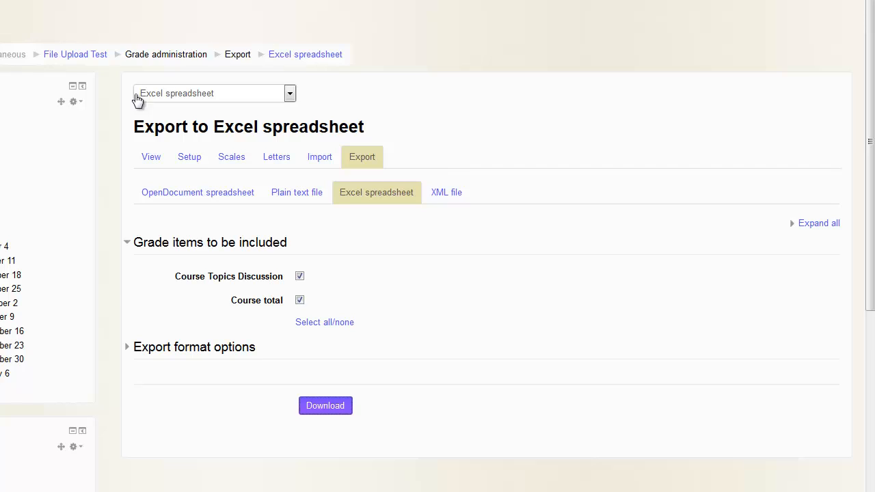
Switch from exporting to the gradebook's CSV import form and bring up the picker for the import file
left_click(318, 157)
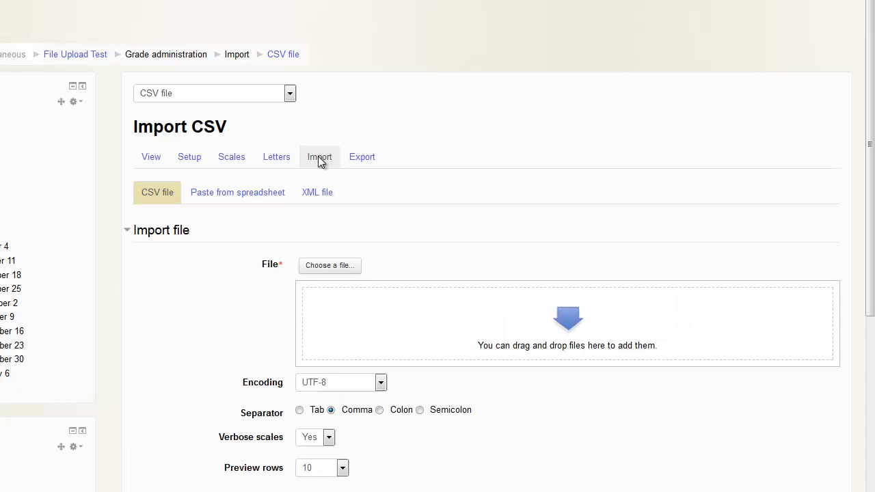
scroll(318, 156, "down", 1)
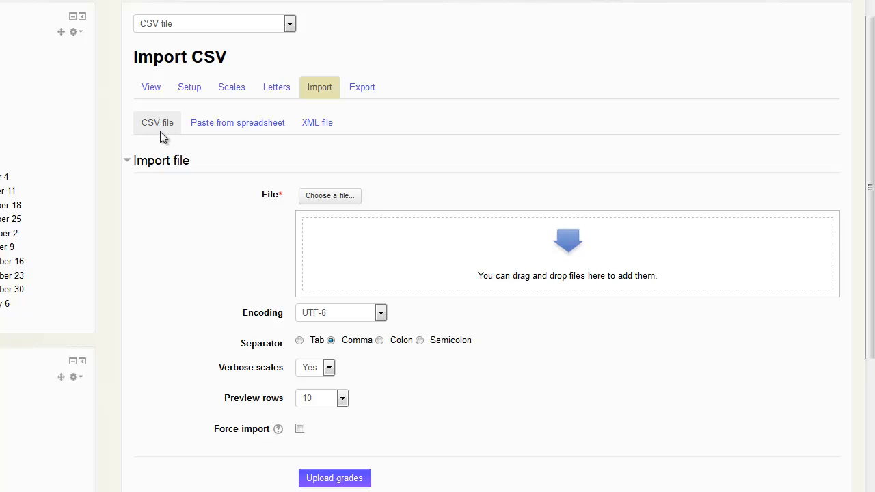
scroll(166, 126, "down", 1)
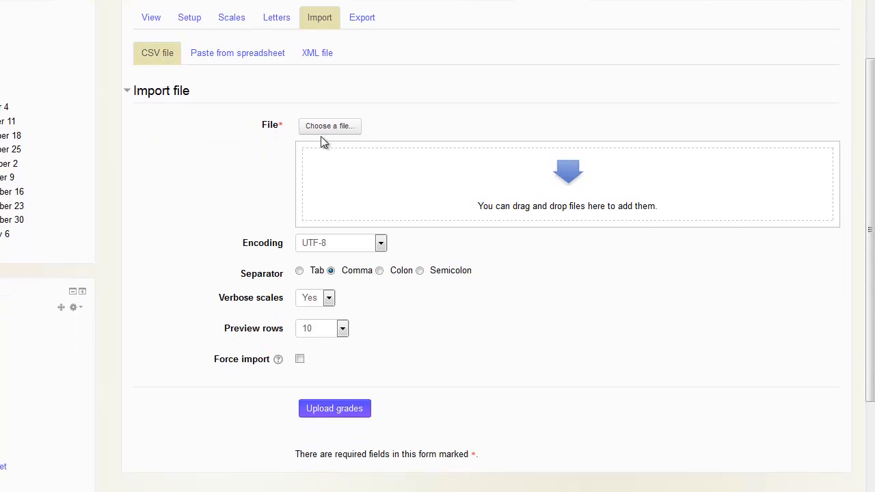
left_click(323, 125)
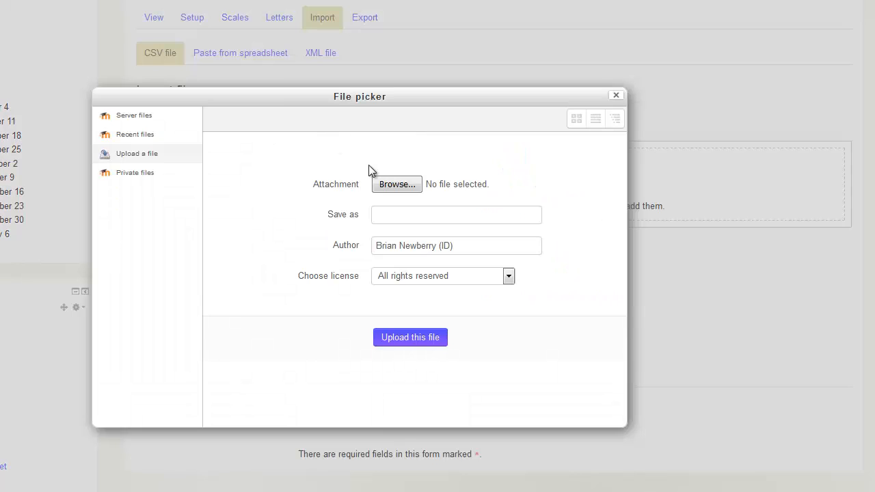
Attach HUM_330_FA2015.csv from the Desktop as the import file and upload its grades to the import preview
left_click(397, 184)
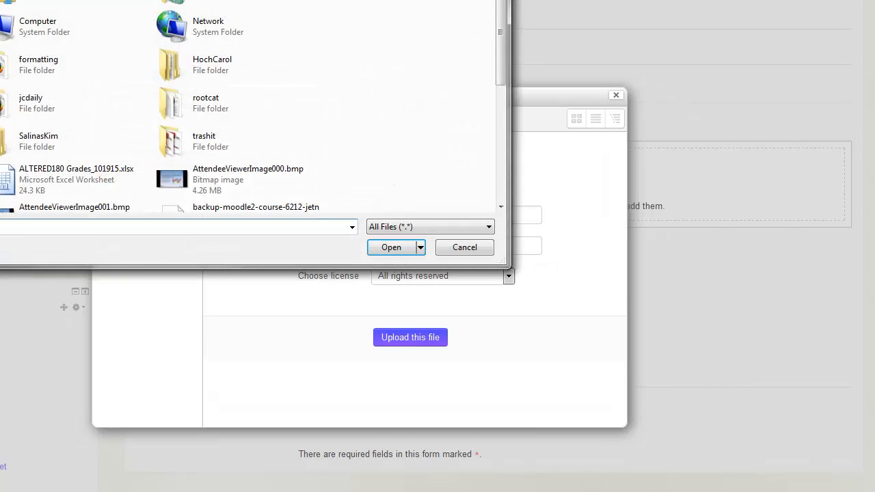
left_click_drag(299, 0, 450, 28)
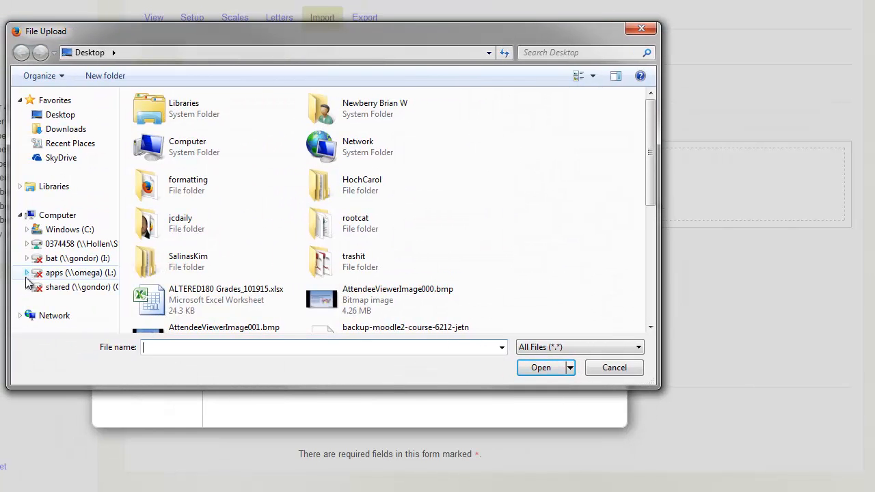
left_click(62, 116)
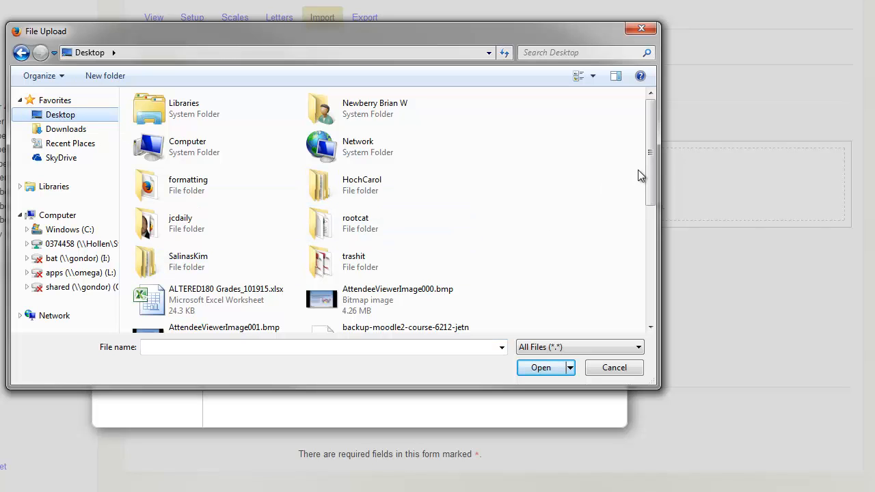
scroll(646, 176, "down", 4)
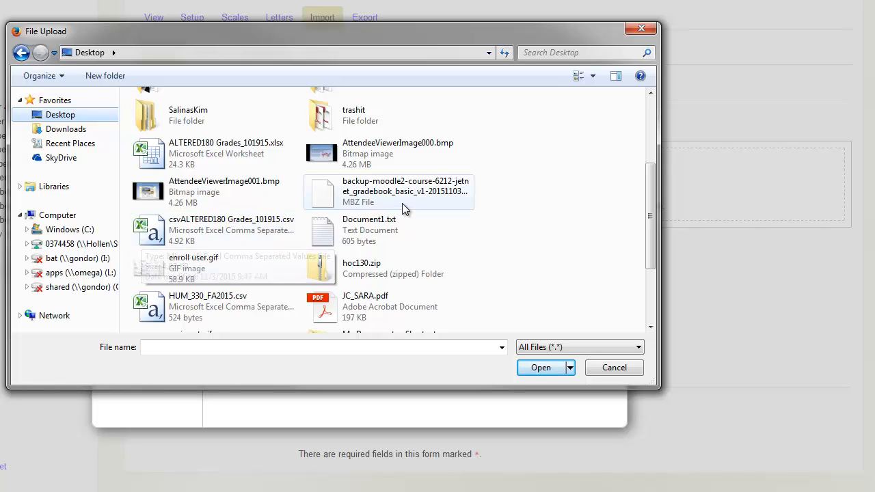
left_click(162, 309)
left_click(548, 368)
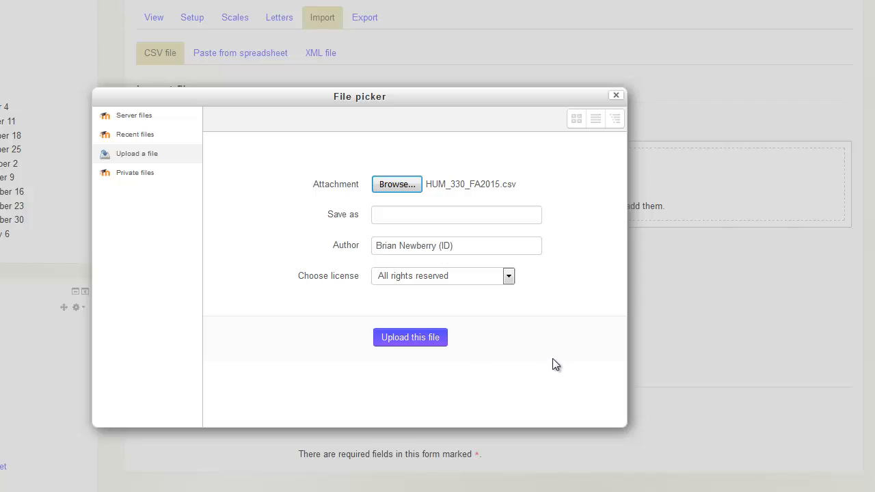
left_click(421, 338)
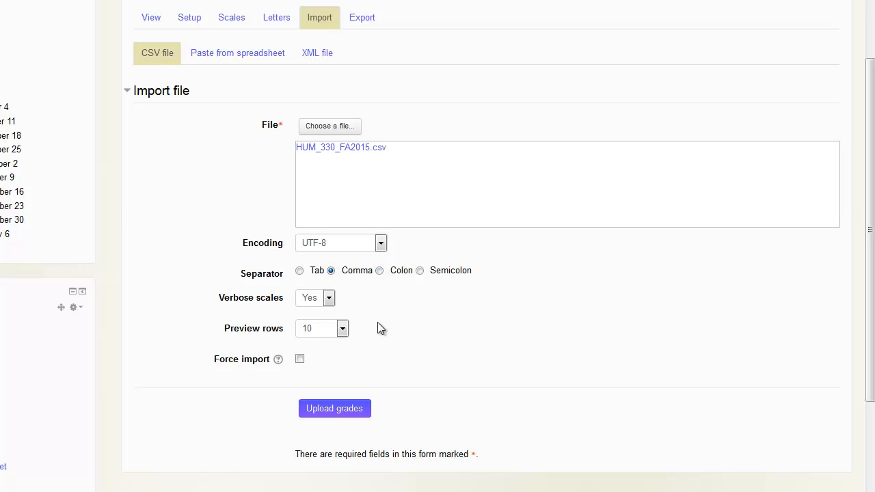
left_click(335, 410)
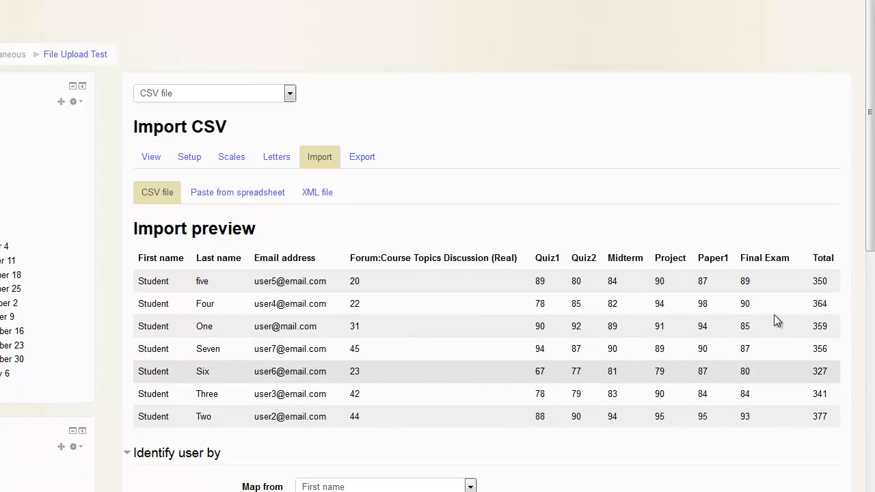
Identify the imported users by mapping the Email address column to the Email address user field
scroll(727, 301, "down", 3)
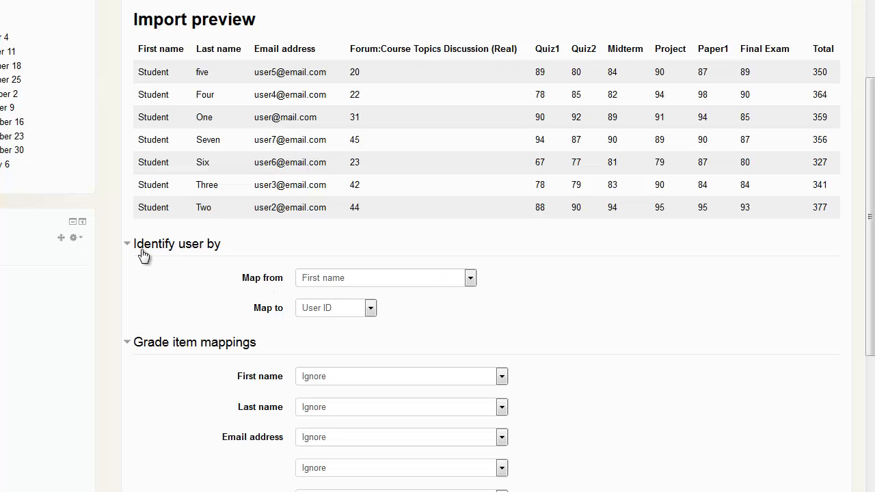
left_click(380, 280)
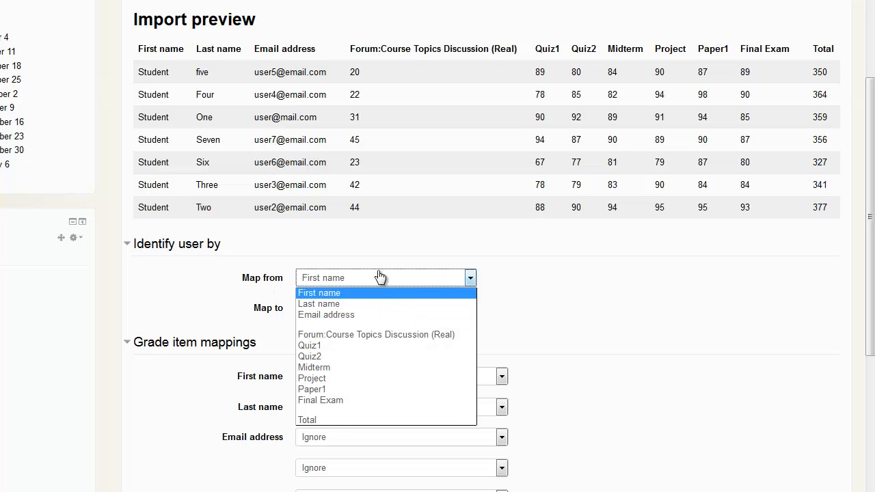
left_click(361, 315)
left_click(361, 319)
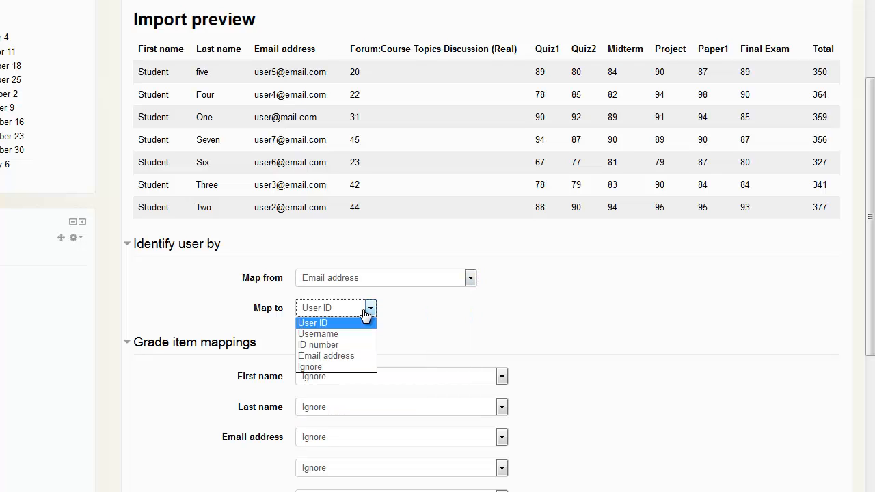
left_click(347, 355)
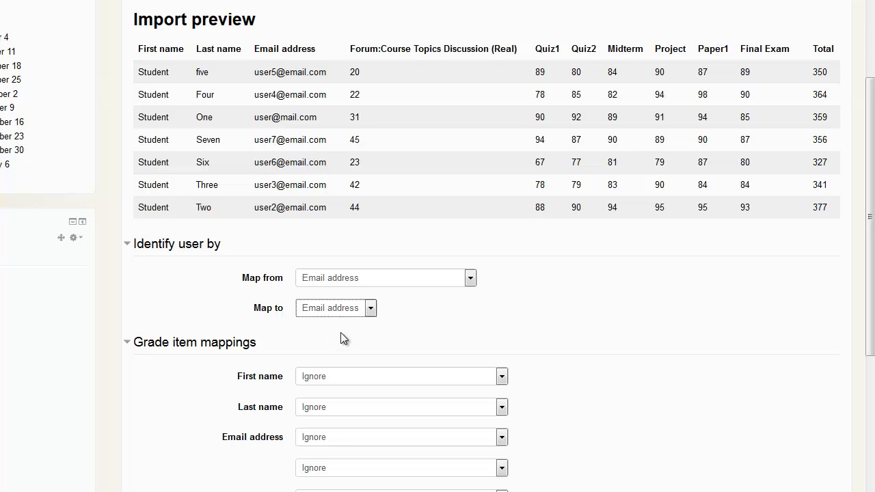
Map the Forum:Course Topics Discussion (Real) column to the existing Forum:Course Topics Discussion grade item
scroll(346, 316, "down", 4)
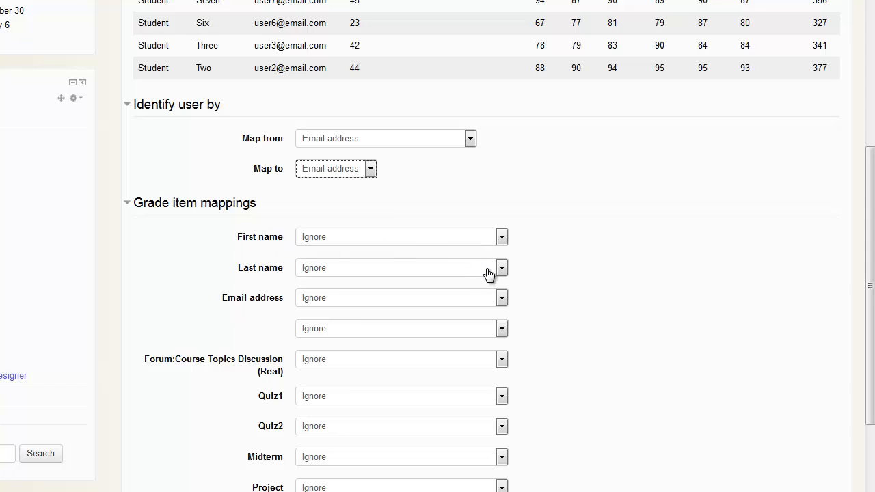
scroll(490, 272, "down", 1)
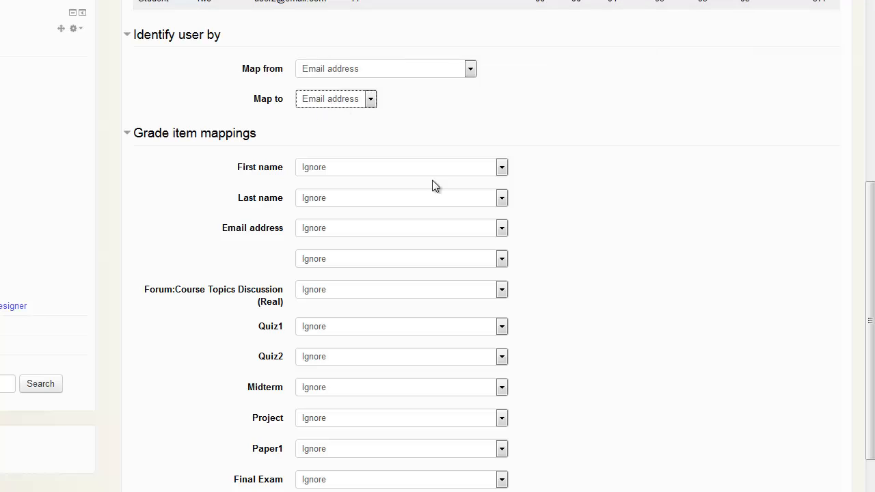
left_click(506, 263)
left_click(580, 261)
left_click(502, 291)
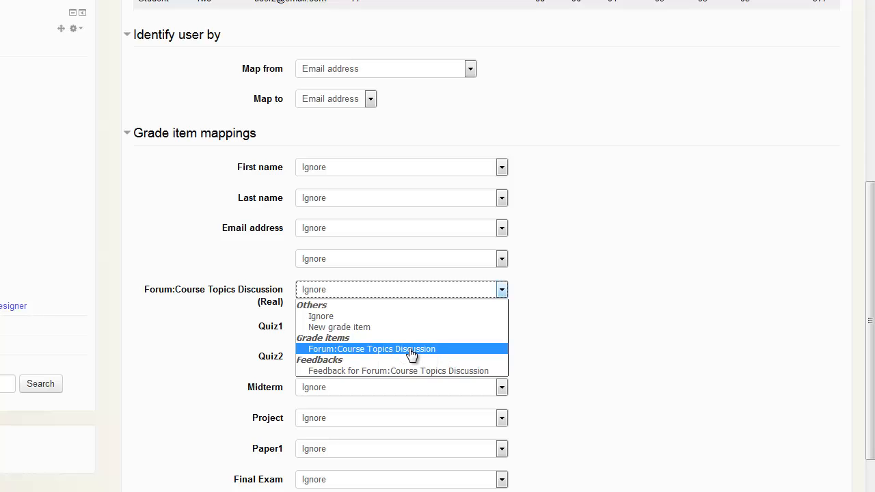
left_click(367, 349)
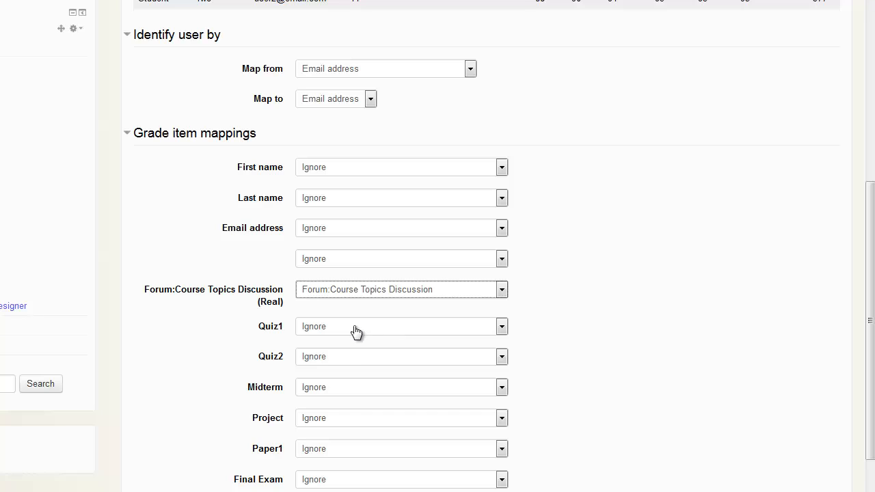
Map the Quiz1, Quiz2 and Midterm columns each to New grade item
left_click(356, 331)
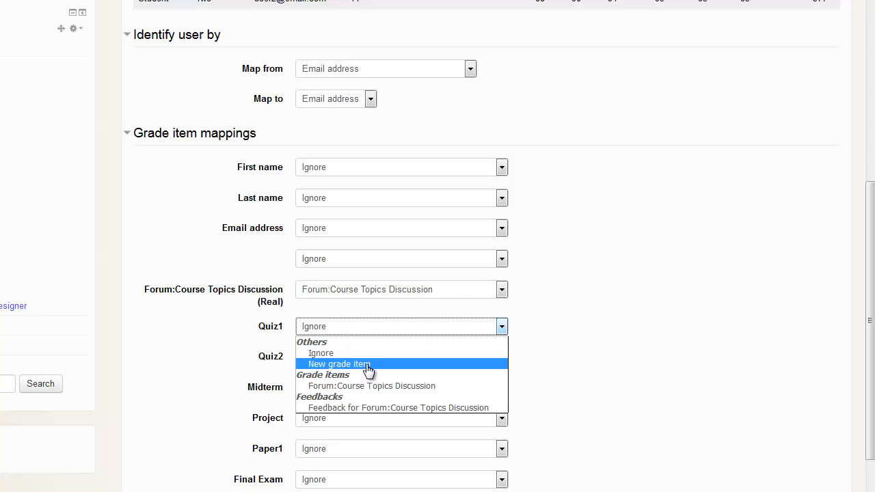
left_click(367, 370)
left_click(358, 360)
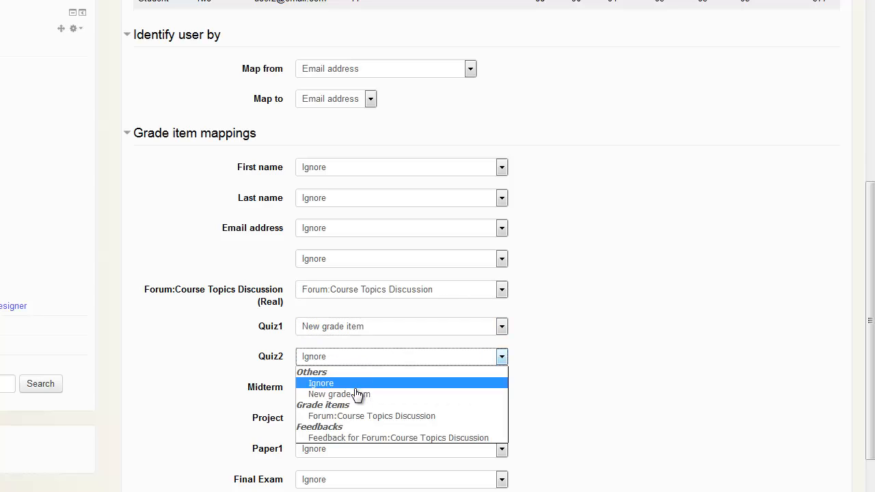
left_click(358, 395)
scroll(358, 397, "down", 1)
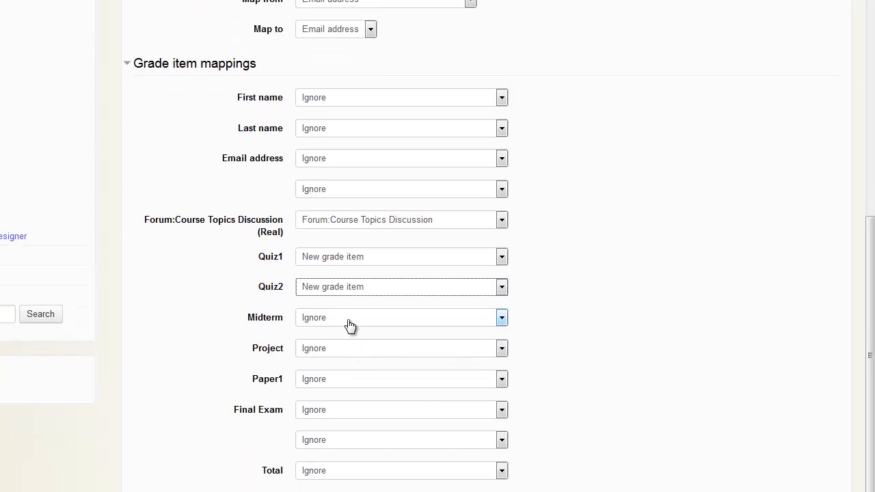
left_click(349, 325)
left_click(351, 357)
Map the Project, Paper1 and Final Exam columns each to New grade item
left_click(350, 353)
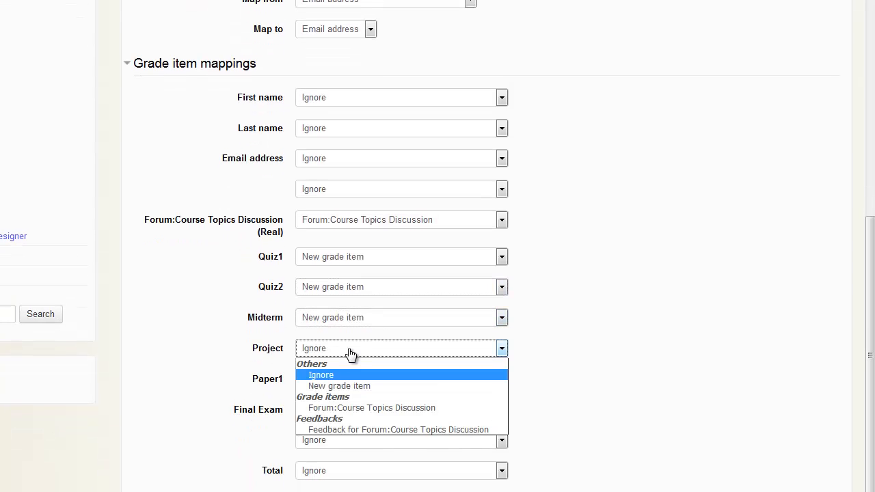
left_click(360, 387)
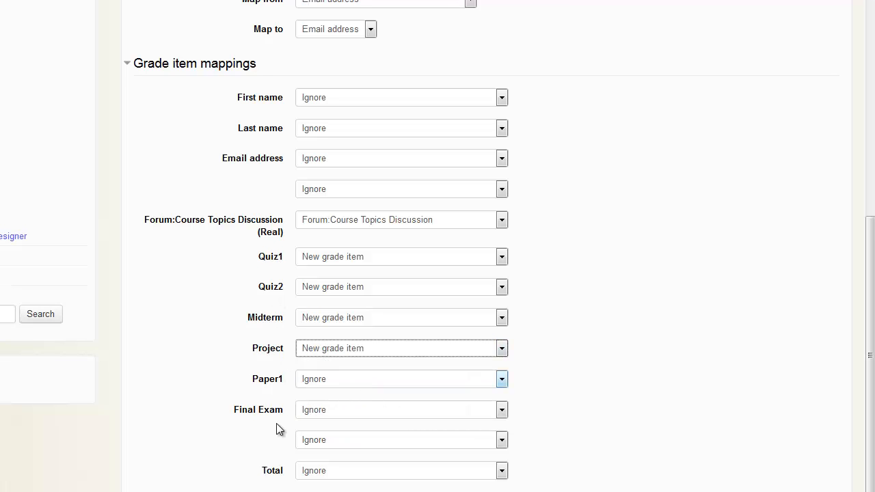
left_click(352, 383)
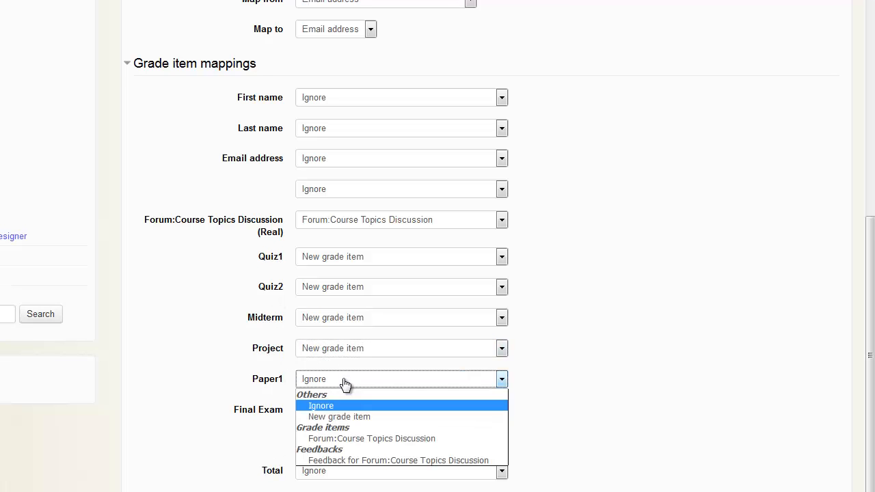
left_click(352, 418)
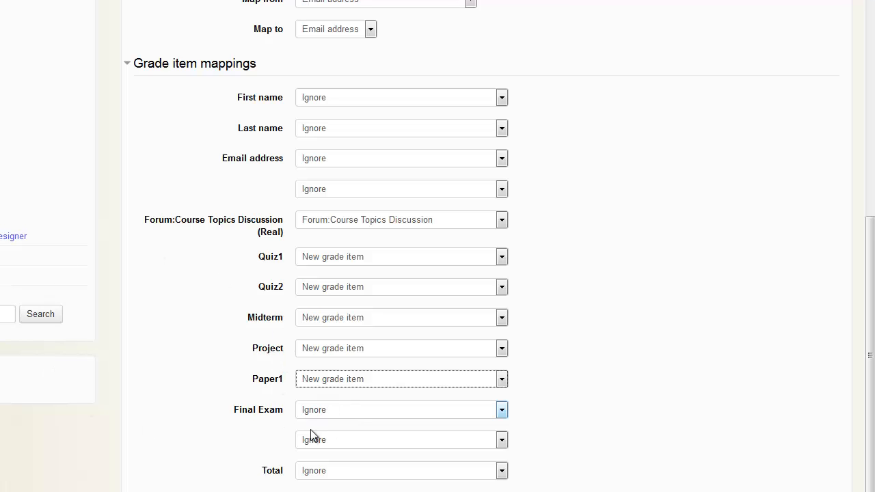
left_click(340, 415)
left_click(338, 448)
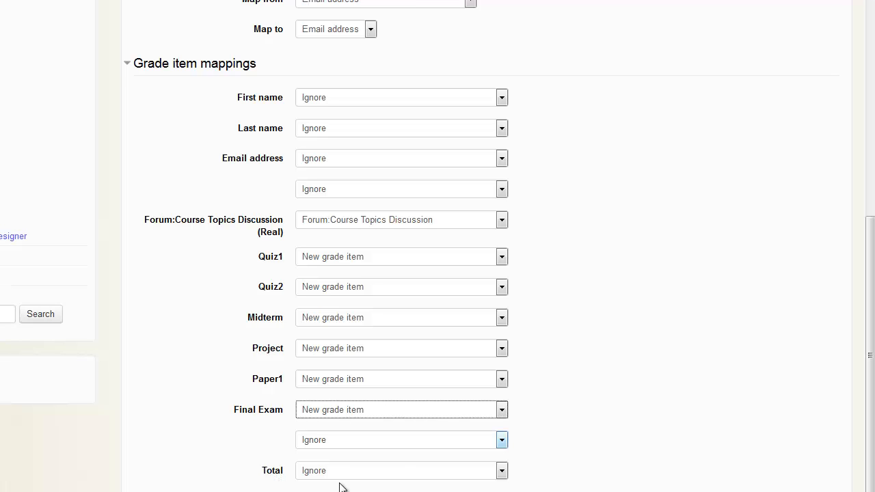
Upload the mapped grades with Total left on Ignore, and review the imported columns through Course total in the grader report
scroll(561, 472, "down", 3)
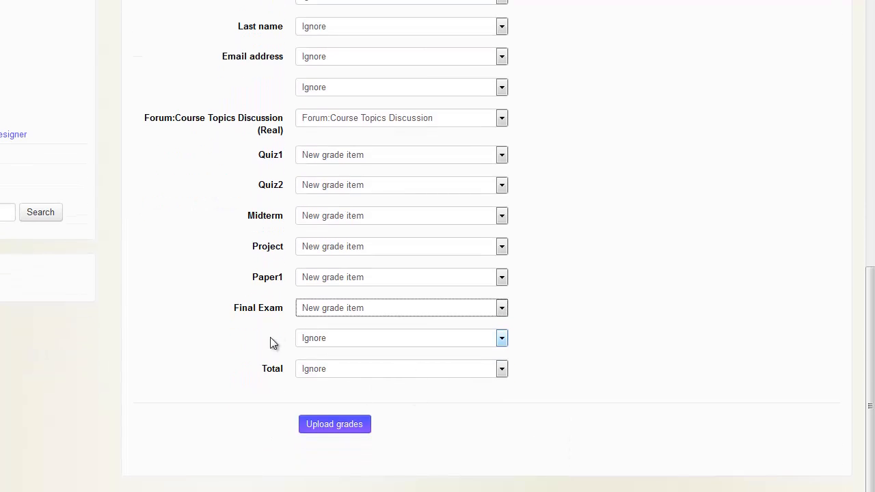
left_click(343, 424)
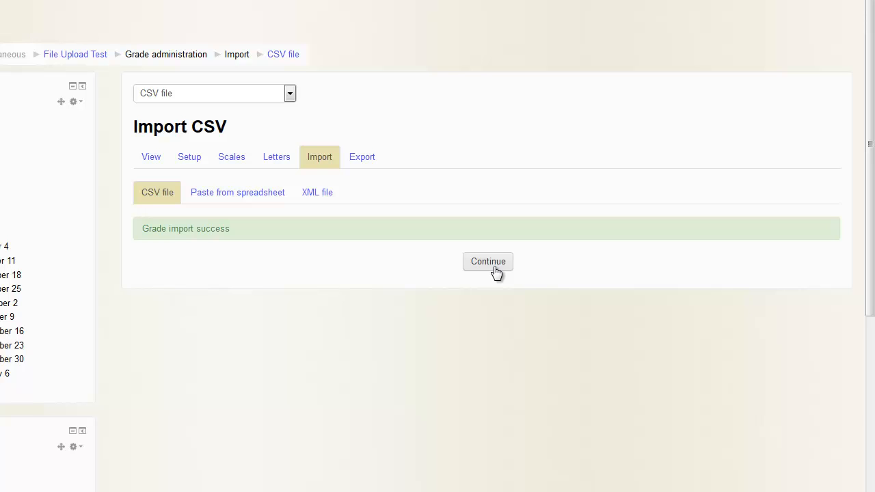
left_click(488, 262)
scroll(299, 203, "down", 1)
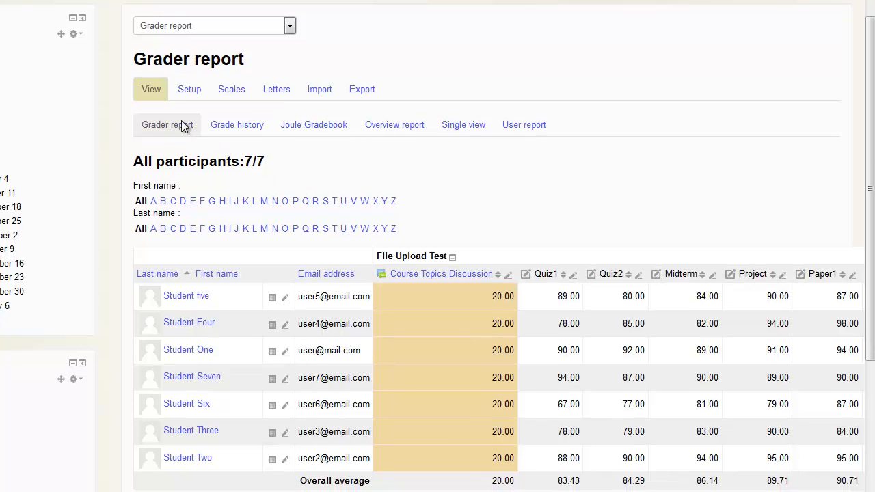
scroll(254, 385, "down", 1)
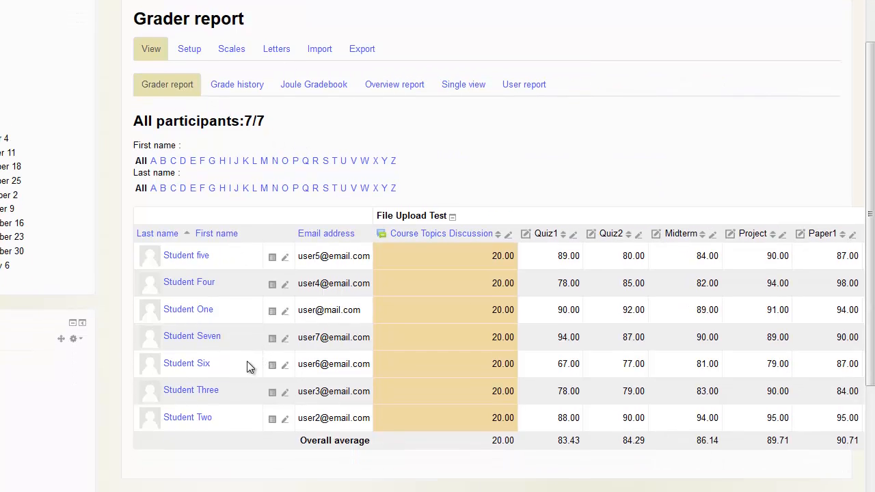
scroll(726, 372, "right", 5)
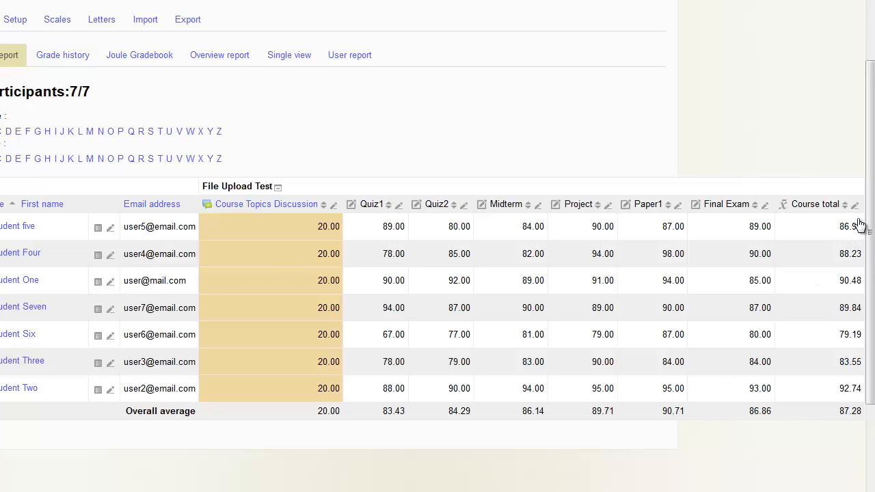
In the categories and items setup, change the File Upload Test category's aggregation to the method that weights items by maximum grade, and save
scroll(383, 229, "up", 2)
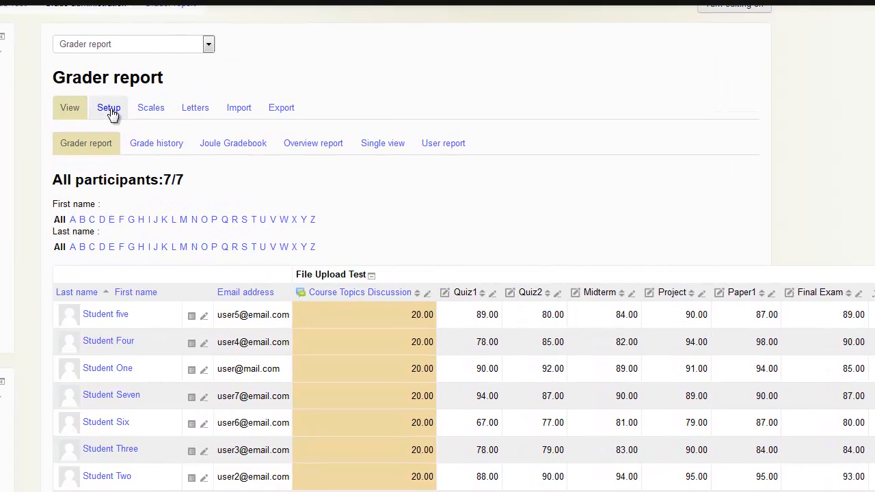
left_click(108, 108)
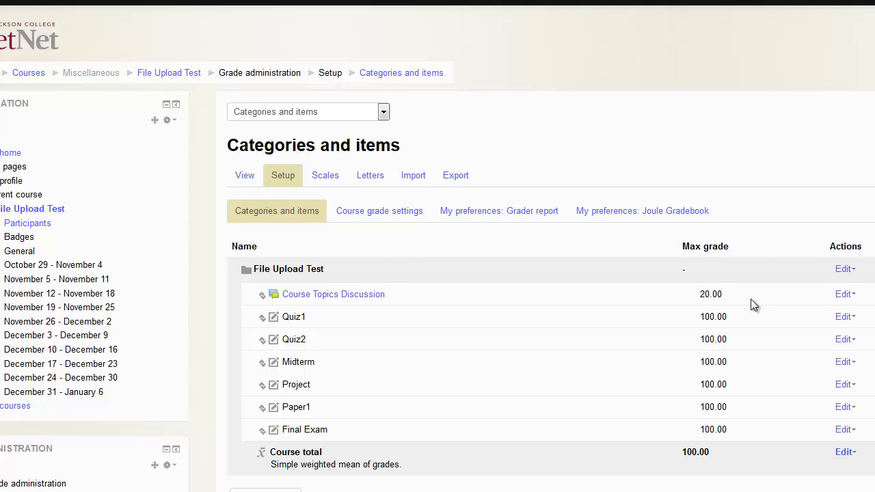
left_click(845, 269)
left_click(855, 288)
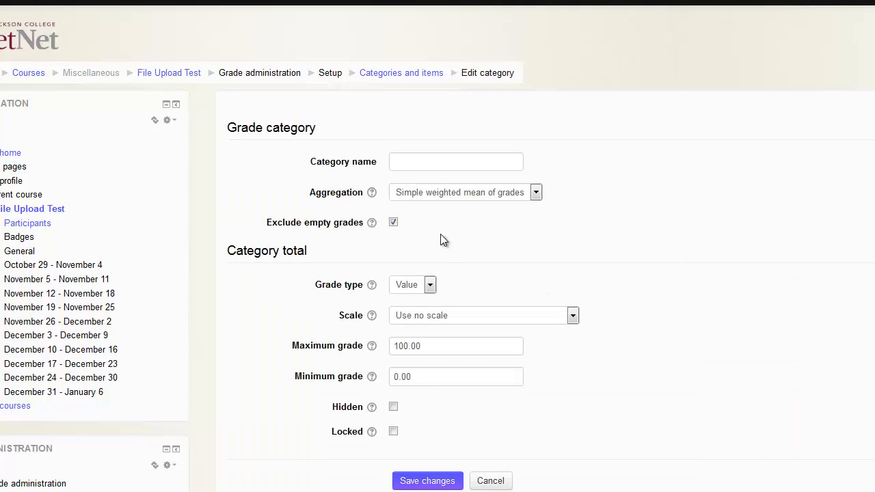
left_click(471, 193)
left_click(425, 230)
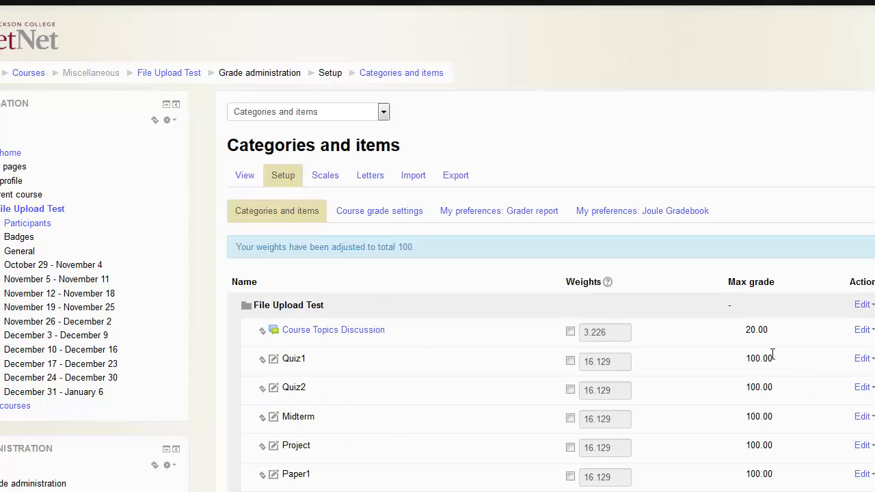
scroll(772, 353, "down", 2)
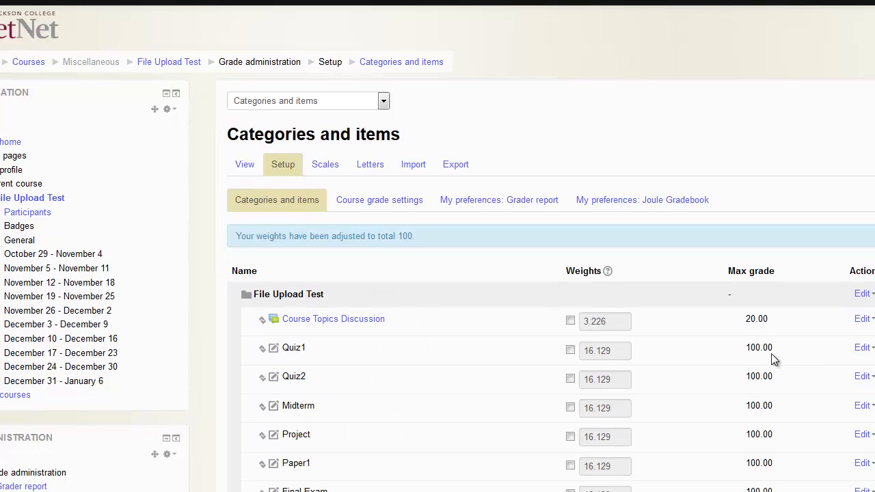